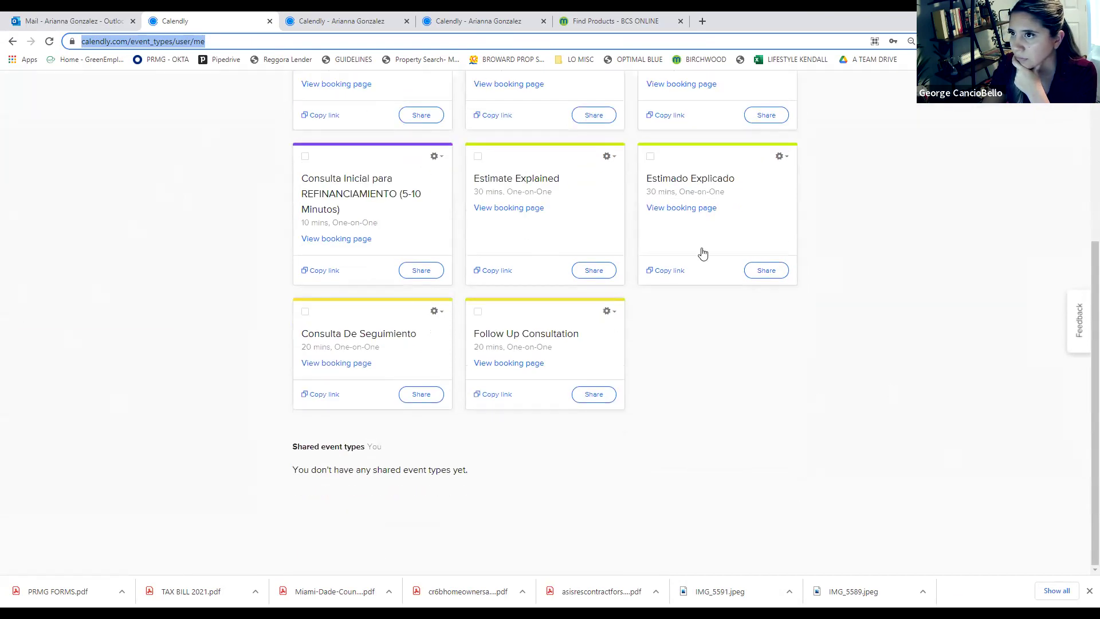
pyautogui.click(798, 263)
pyautogui.scroll(4, 798, 263)
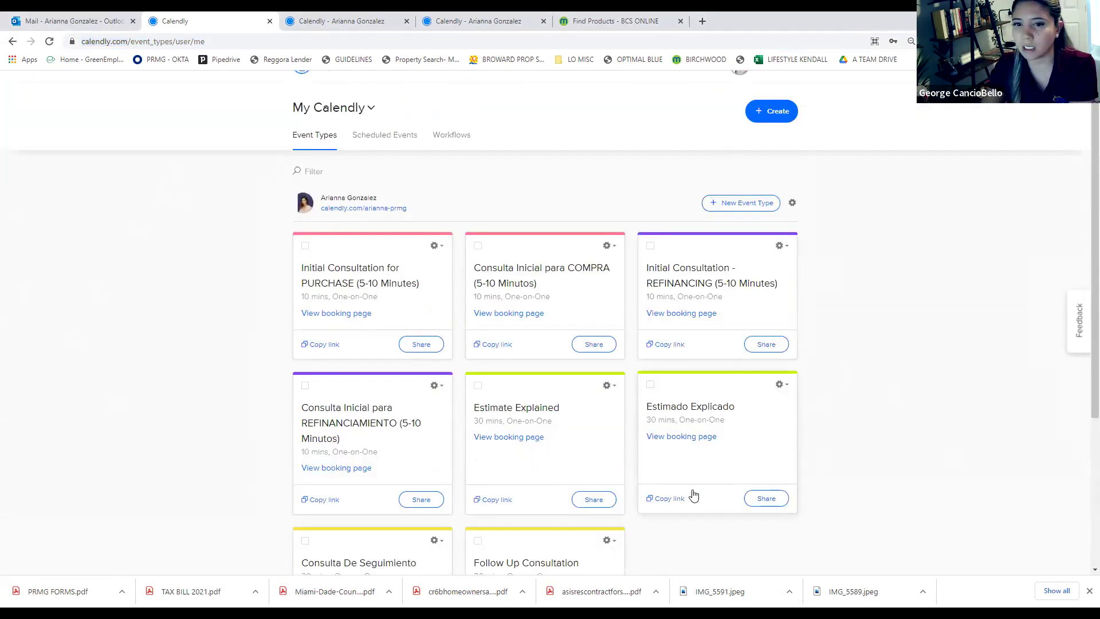
pyautogui.scroll(1, 422, 277)
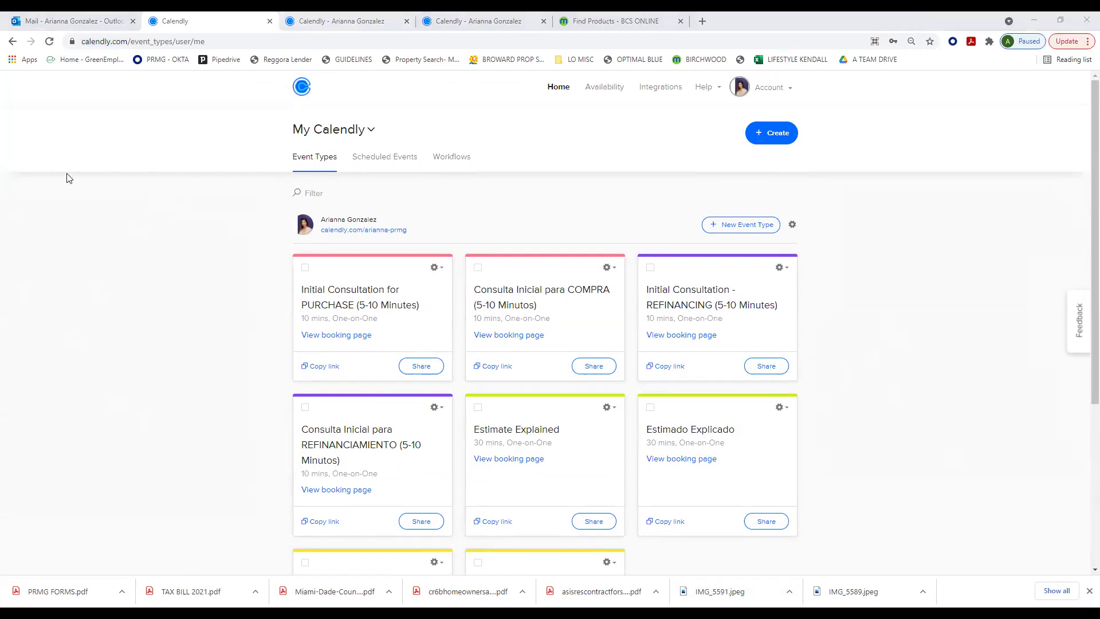
pyautogui.scroll(-4, 810, 327)
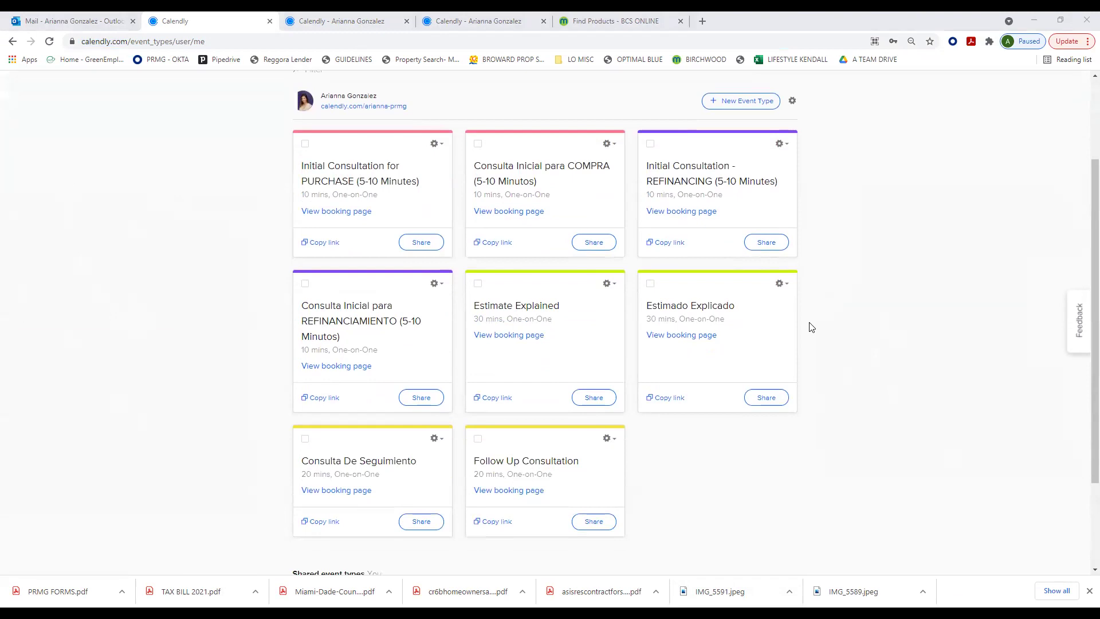
pyautogui.scroll(3, 305, 413)
pyautogui.scroll(2, 308, 418)
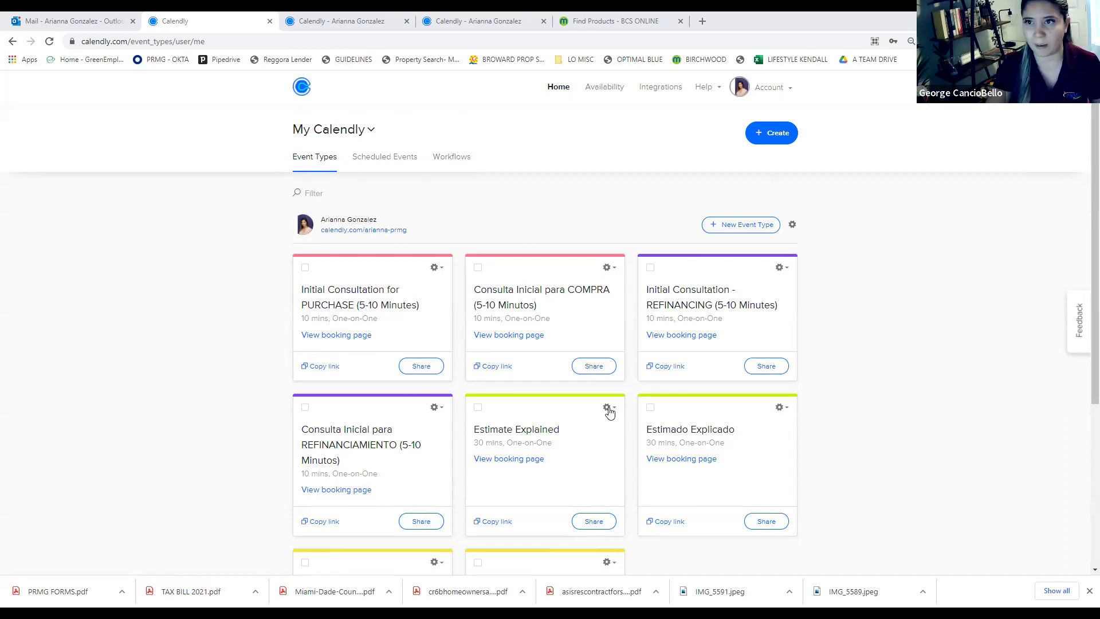
pyautogui.hotkey('ctrl', '+')
pyautogui.scroll(-2, 685, 375)
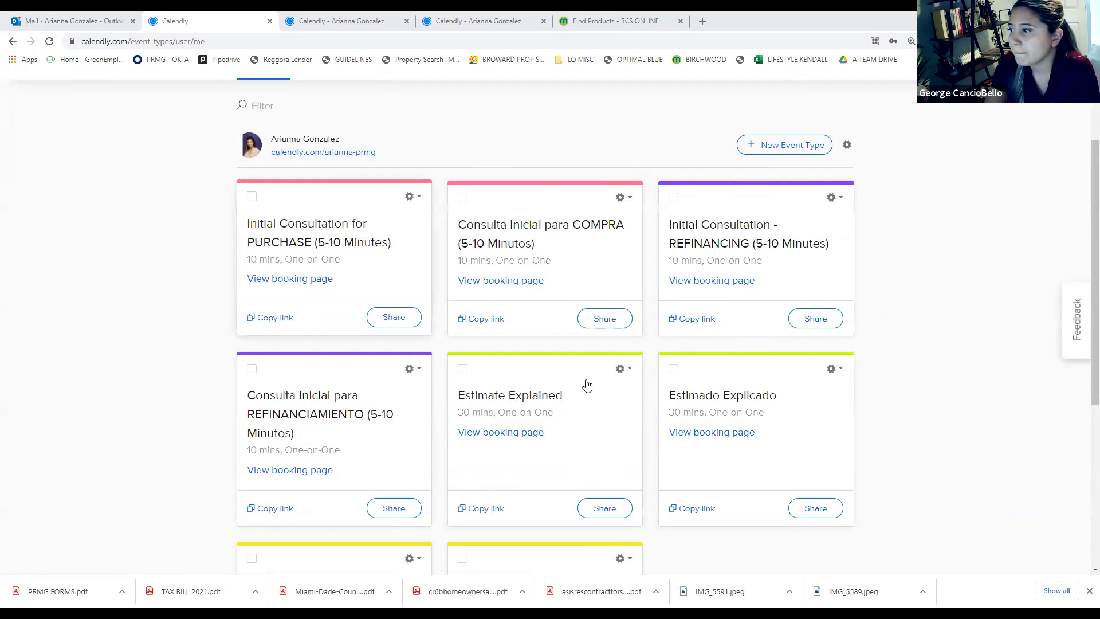
pyautogui.scroll(-1, 595, 392)
pyautogui.scroll(-2, 489, 437)
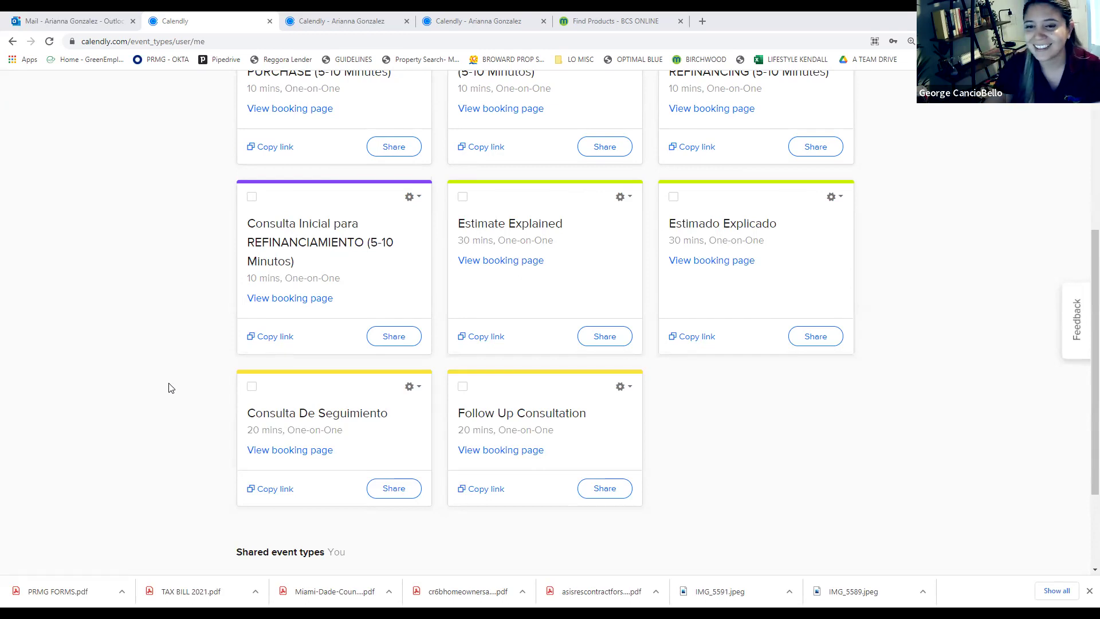
pyautogui.scroll(3, 169, 388)
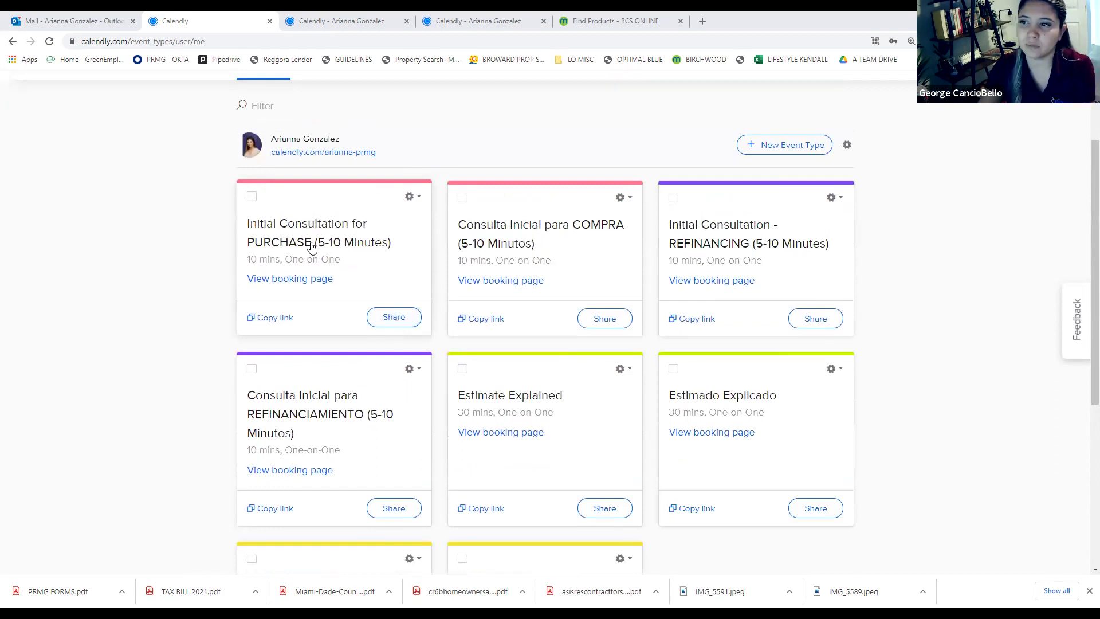
pyautogui.click(308, 285)
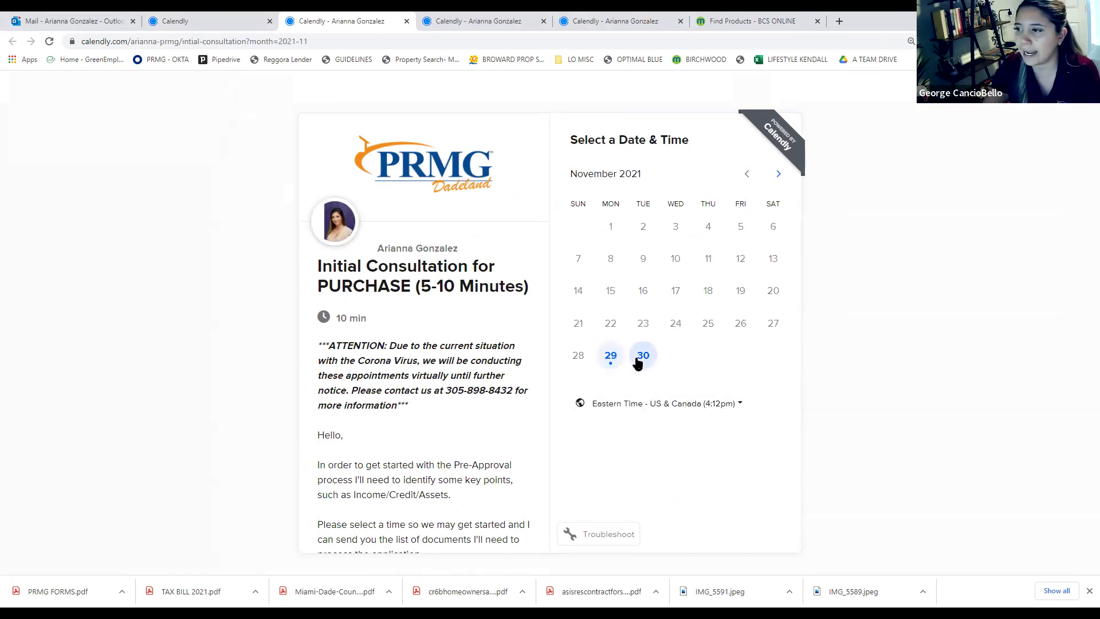
# Pick Monday, November 29 and confirm the 6:30pm slot to open the details form
pyautogui.click(611, 357)
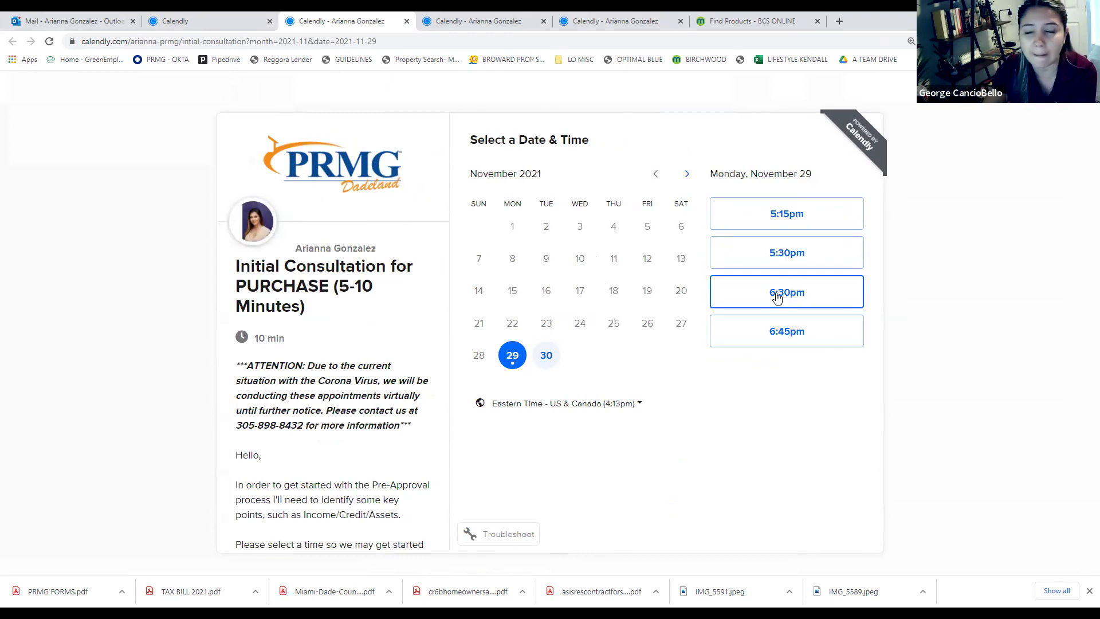
pyautogui.click(793, 293)
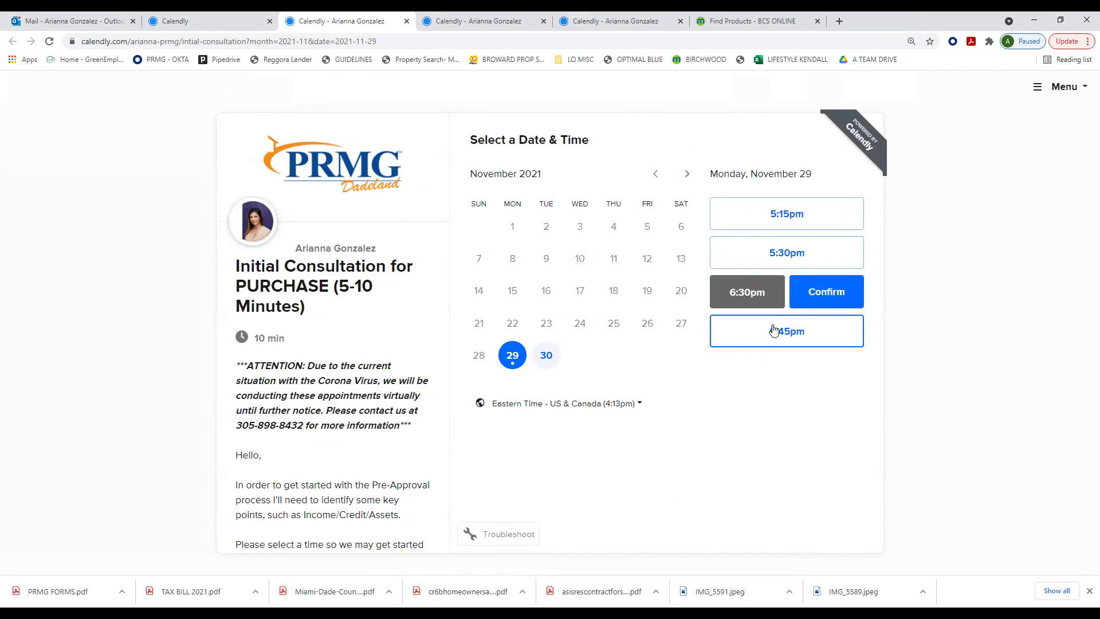
pyautogui.click(817, 293)
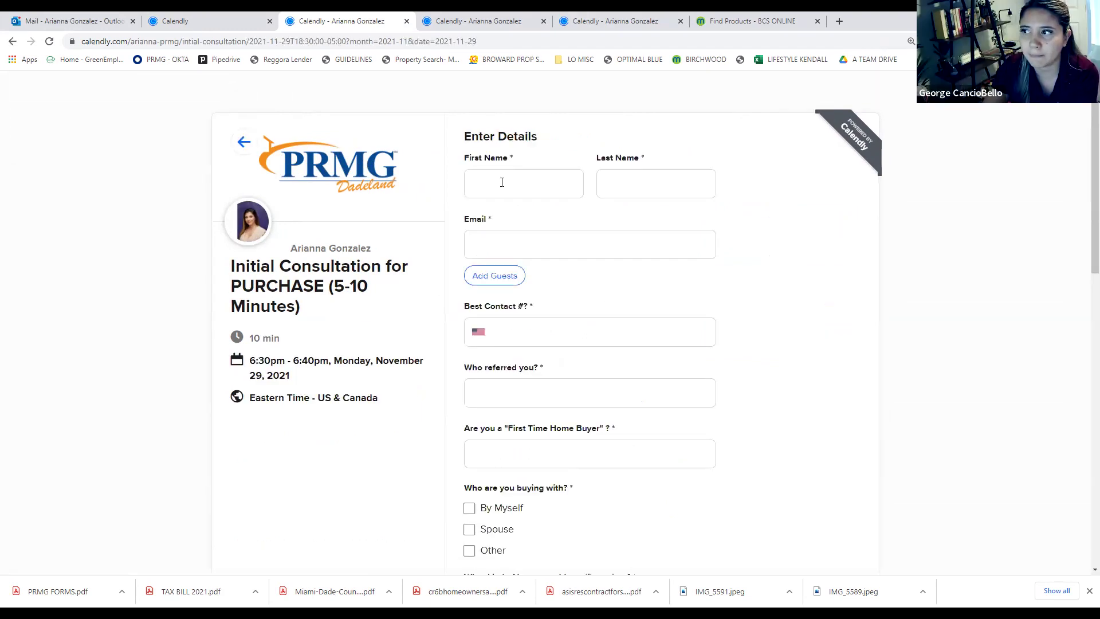
# Fill the form from the saved autofill entry and enter the best contact phone number
pyautogui.click(503, 183)
pyautogui.click(529, 221)
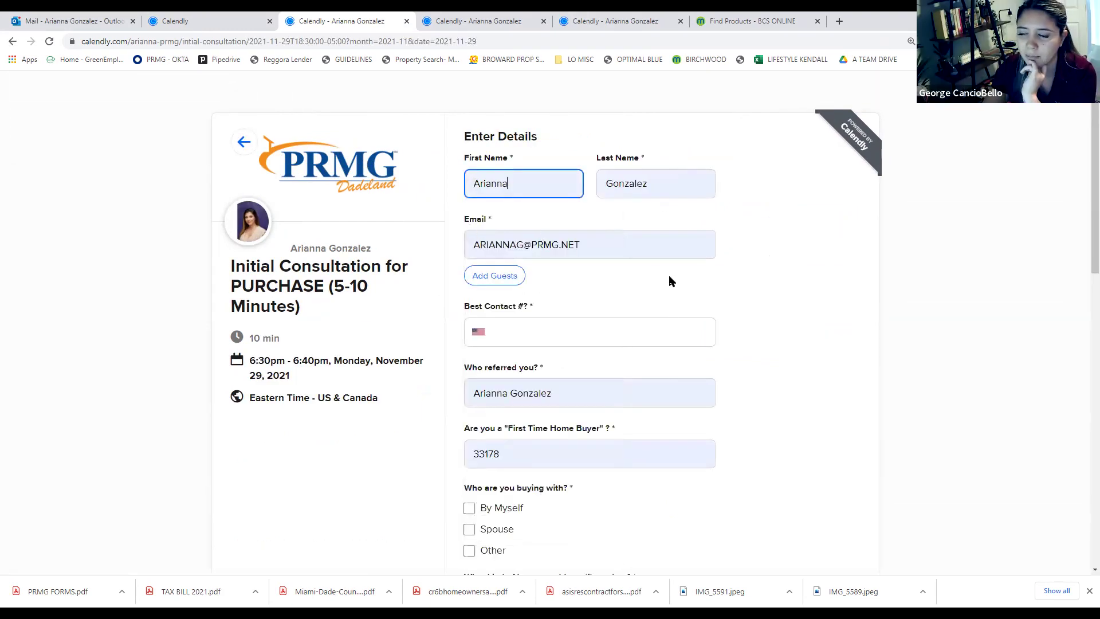
pyautogui.click(620, 335)
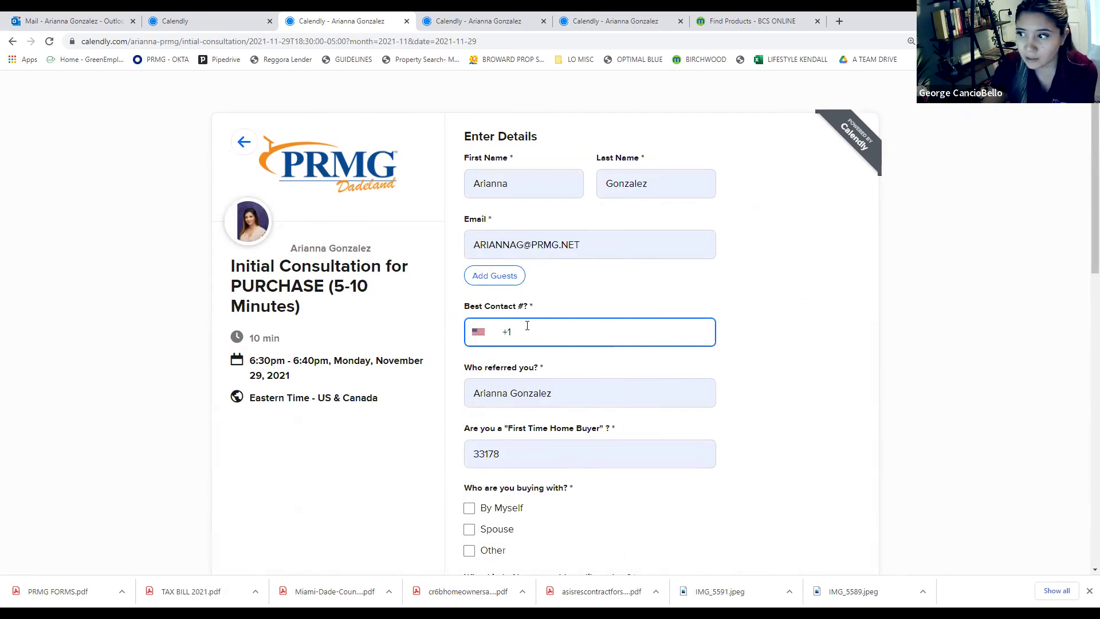
pyautogui.scroll(-1, 599, 384)
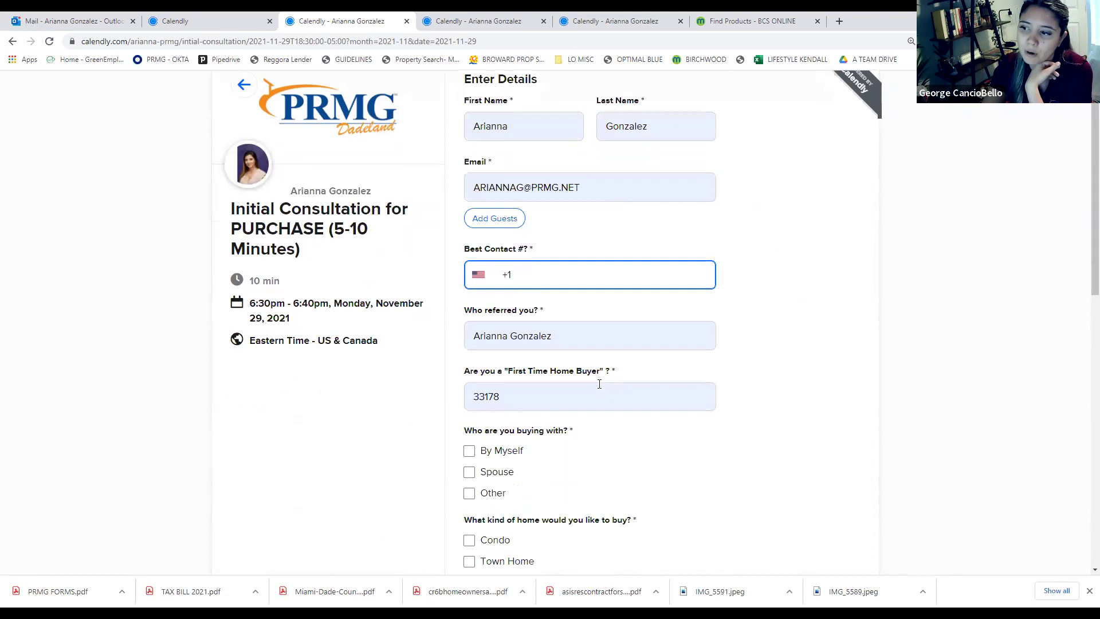
pyautogui.scroll(-2, 600, 383)
pyautogui.scroll(-1, 599, 389)
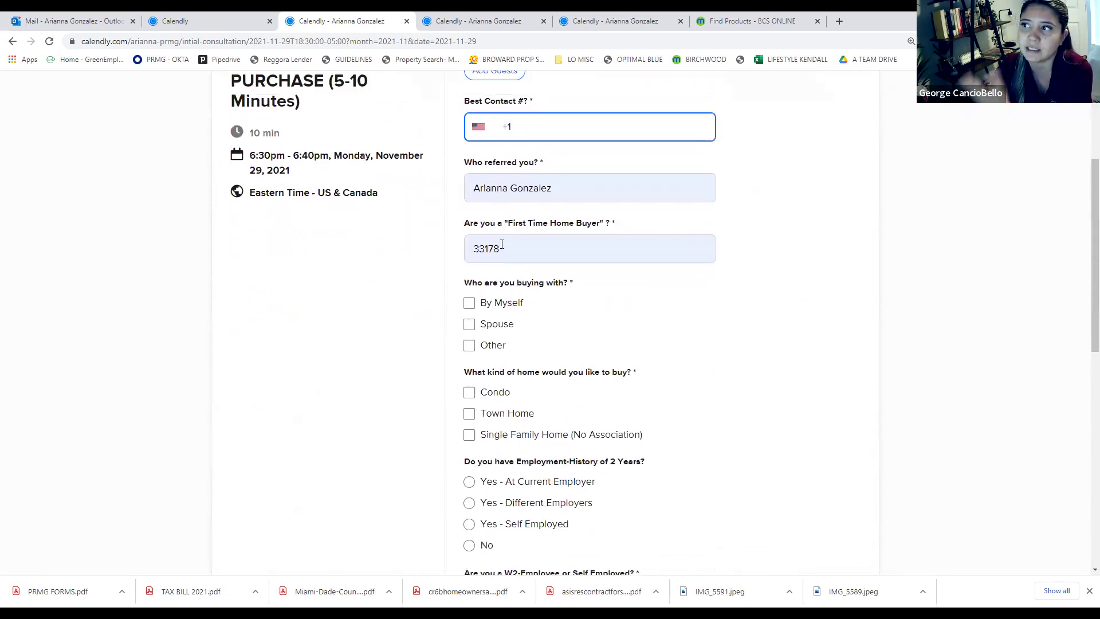
pyautogui.scroll(2, 597, 388)
pyautogui.click(596, 273)
pyautogui.click(555, 220)
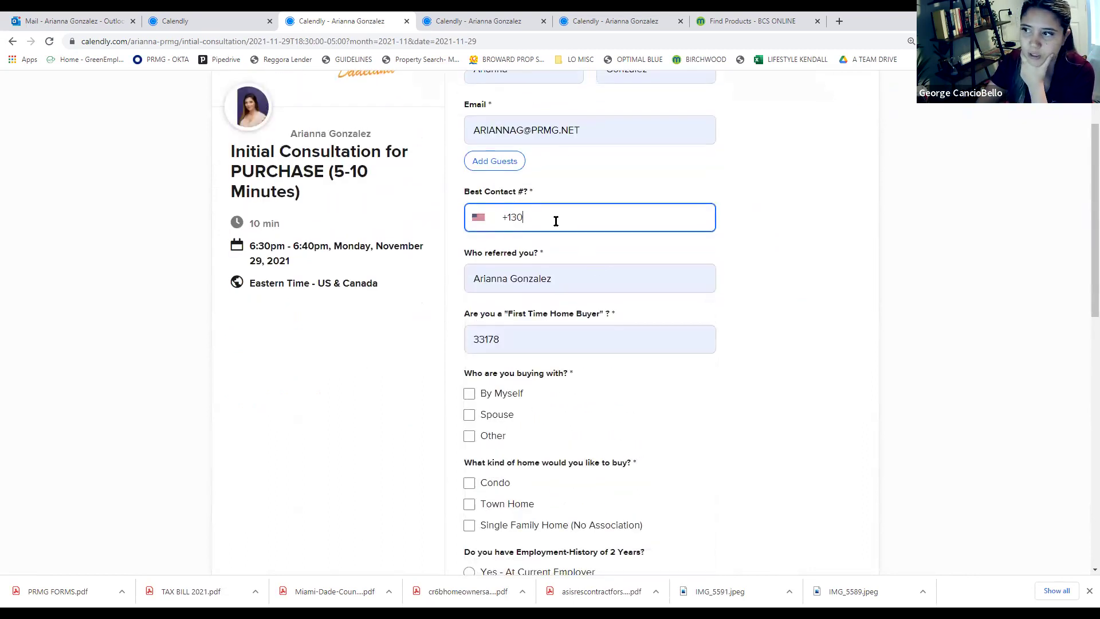
# Clear the Who referred you answer and type the new referrer's full name
pyautogui.click(683, 253)
pyautogui.press('Tab')
pyautogui.press('BackSpace')
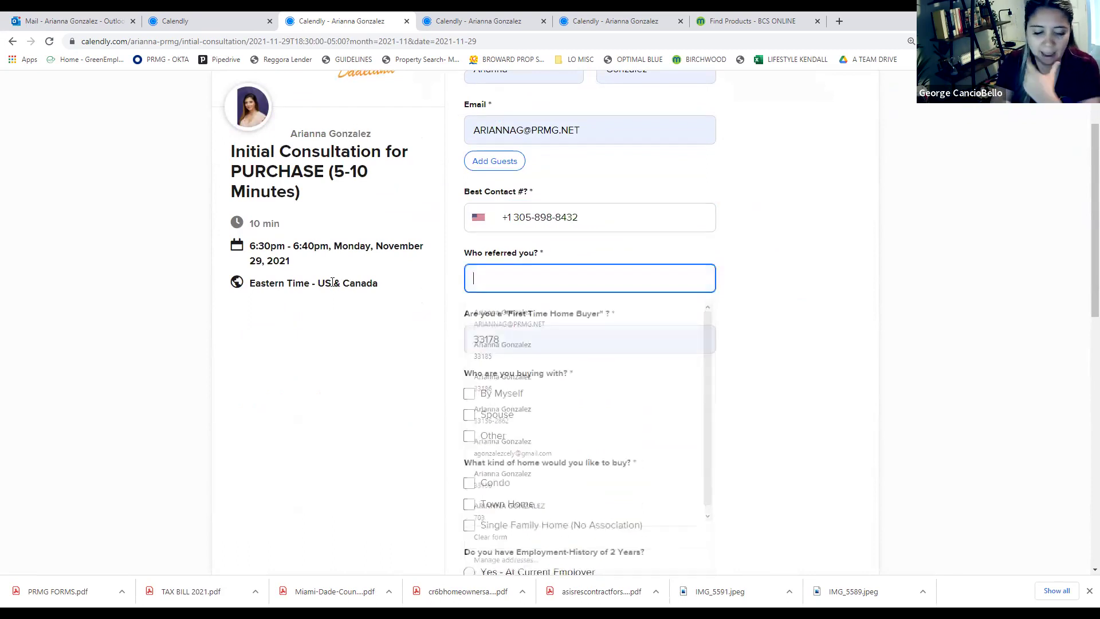
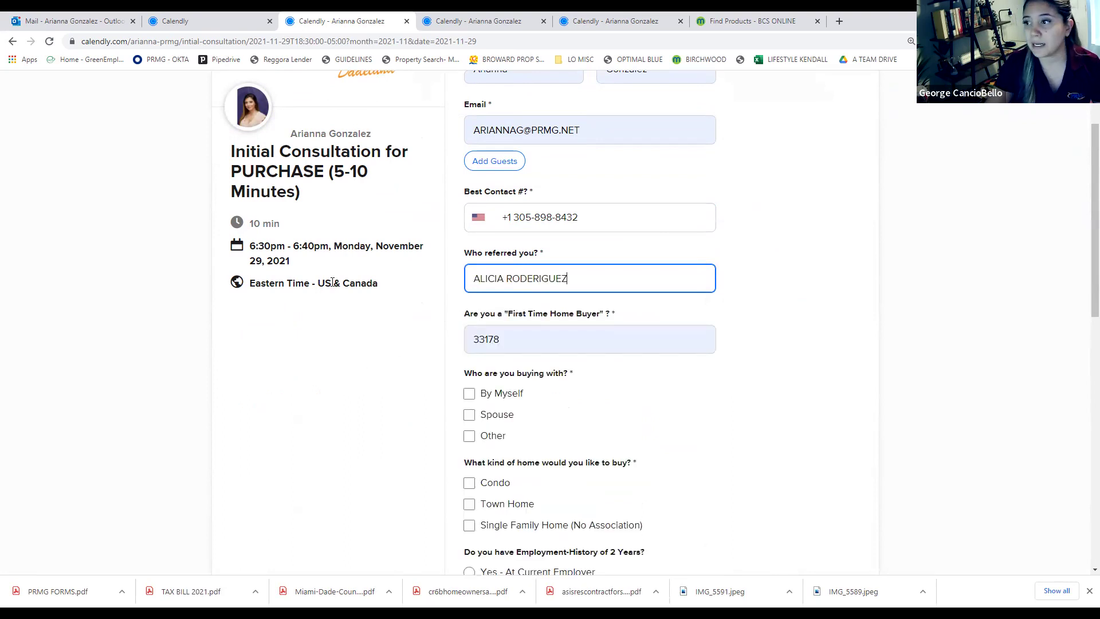
# Delete the stray E from the referrer's surname in the Who referred you? answer
pyautogui.click(541, 278)
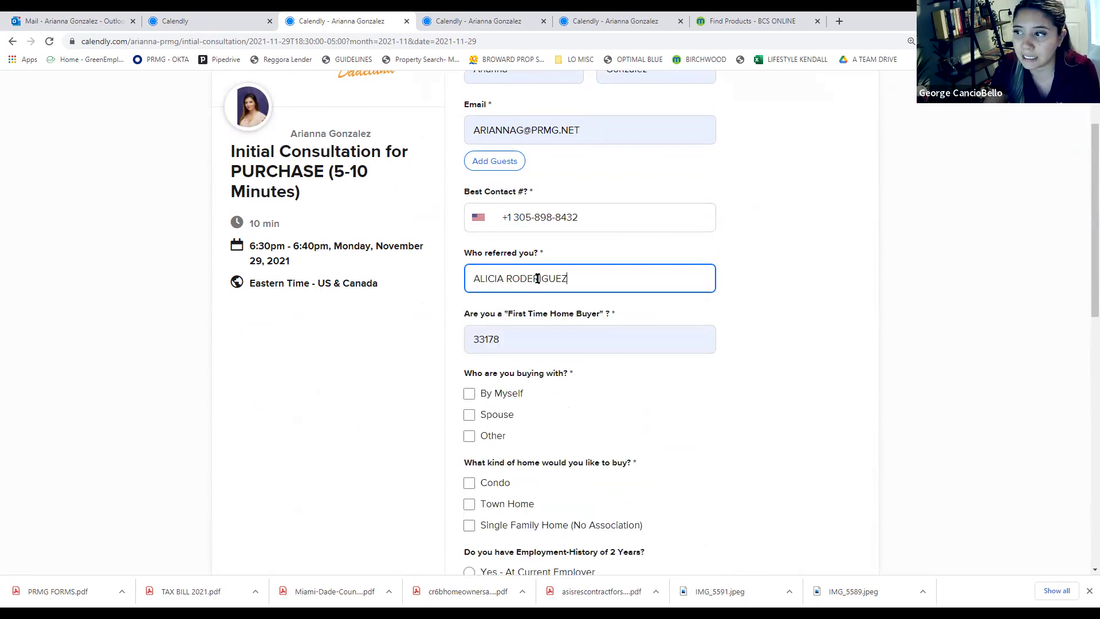
pyautogui.press('BackSpace')
pyautogui.click(816, 270)
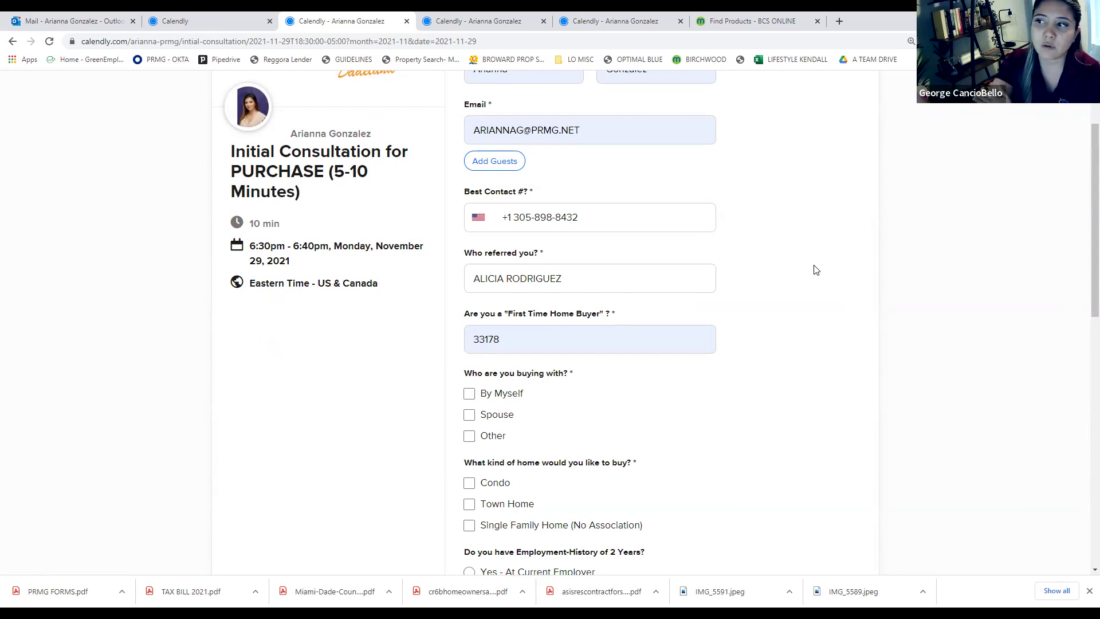
pyautogui.click(601, 275)
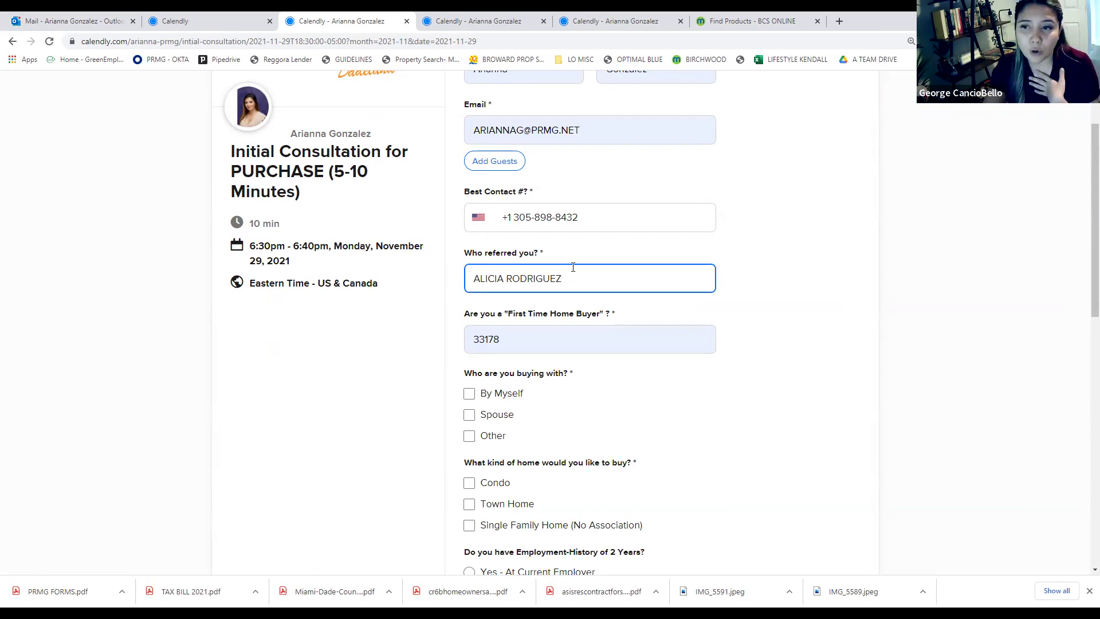
pyautogui.scroll(-3, 575, 341)
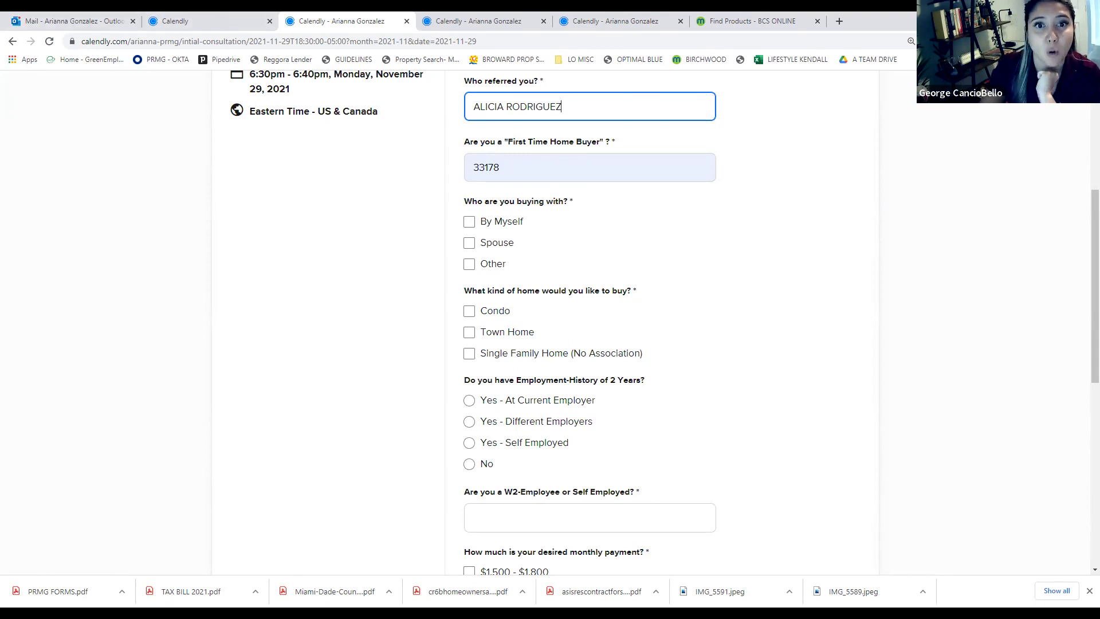
pyautogui.click(147, 285)
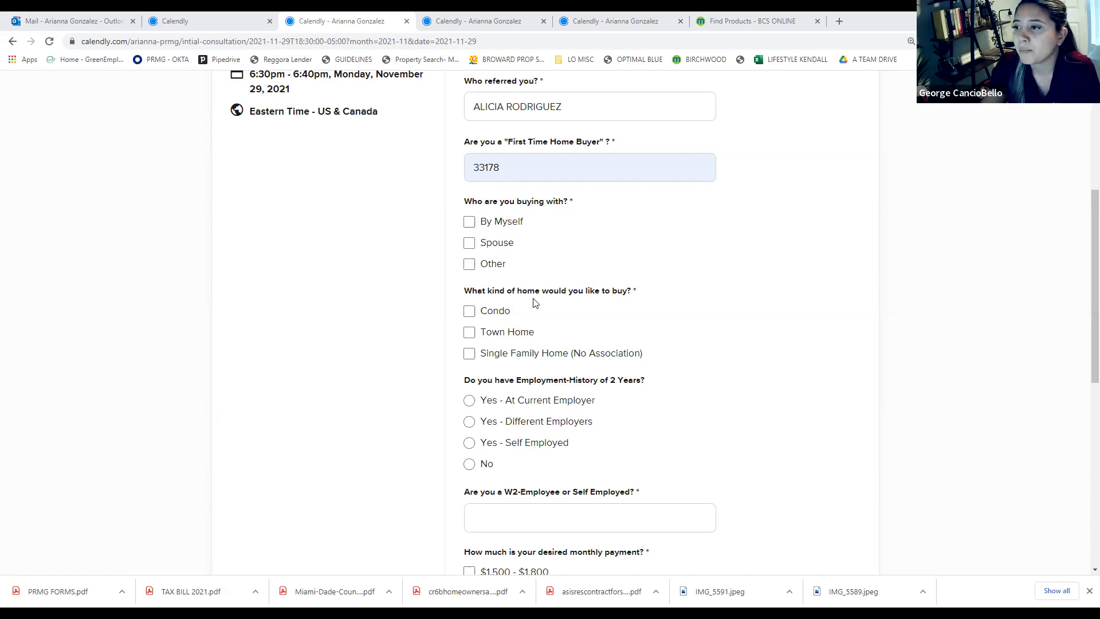
pyautogui.scroll(-2, 533, 303)
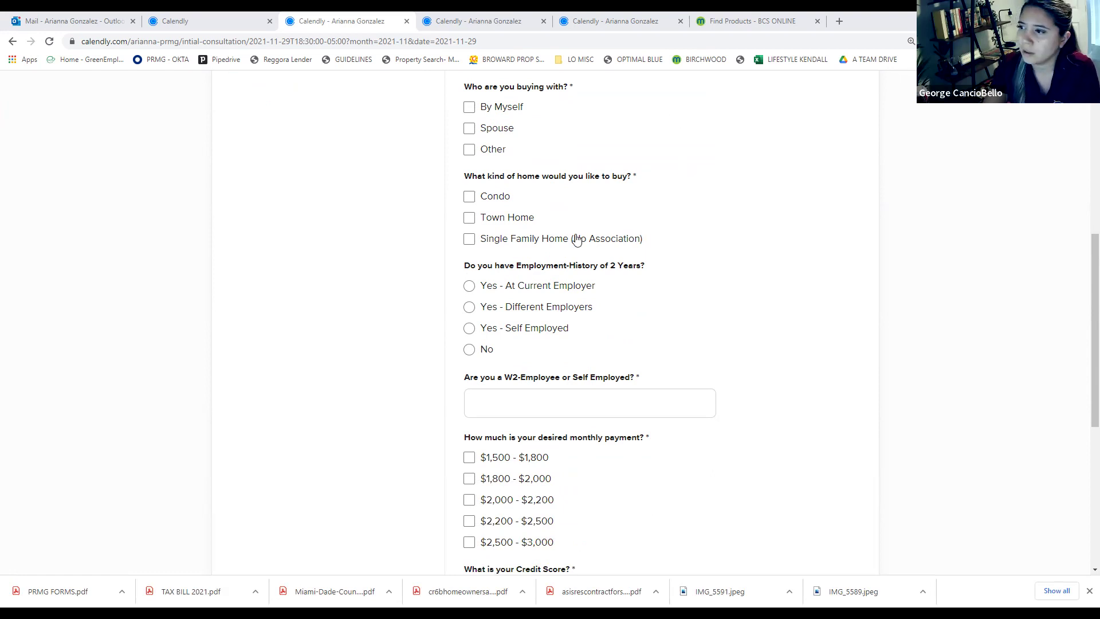
pyautogui.scroll(-2, 577, 239)
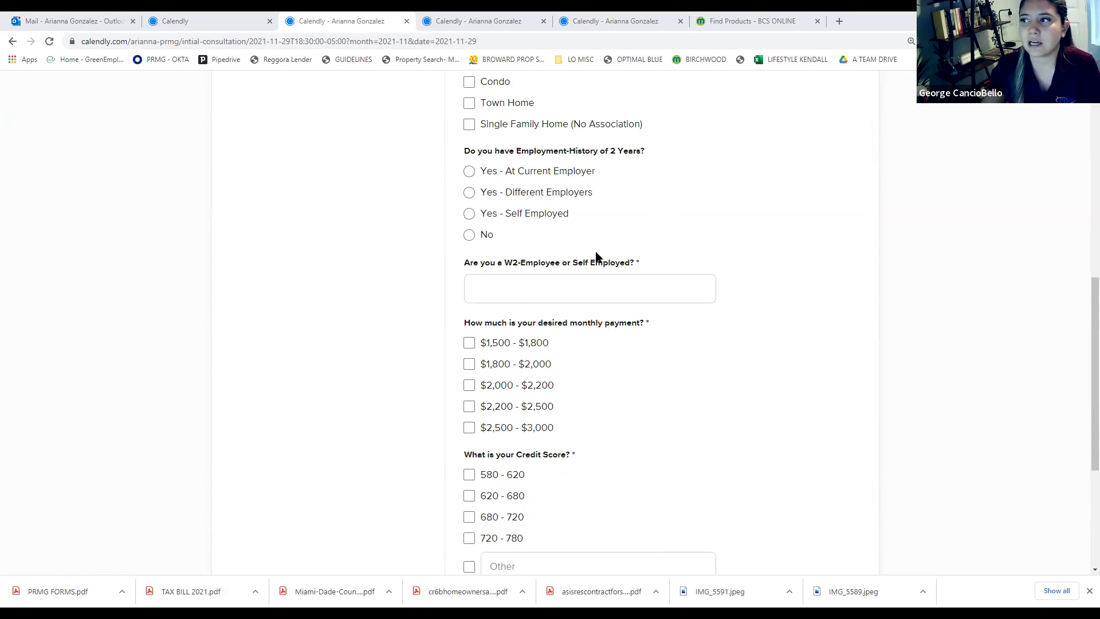
pyautogui.scroll(-1, 474, 232)
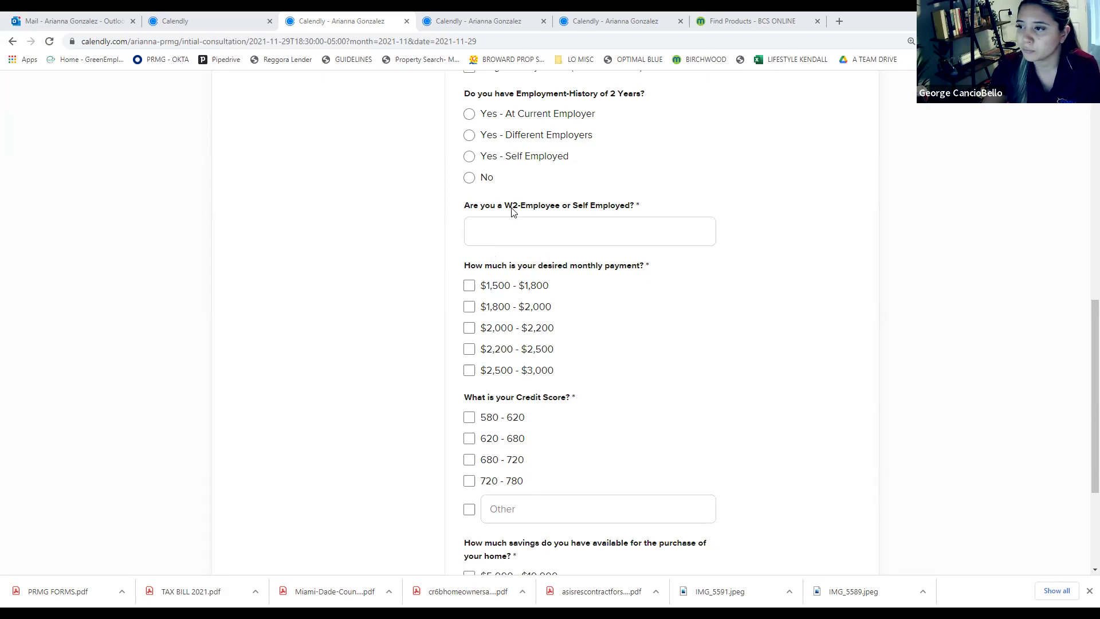
pyautogui.scroll(-2, 536, 380)
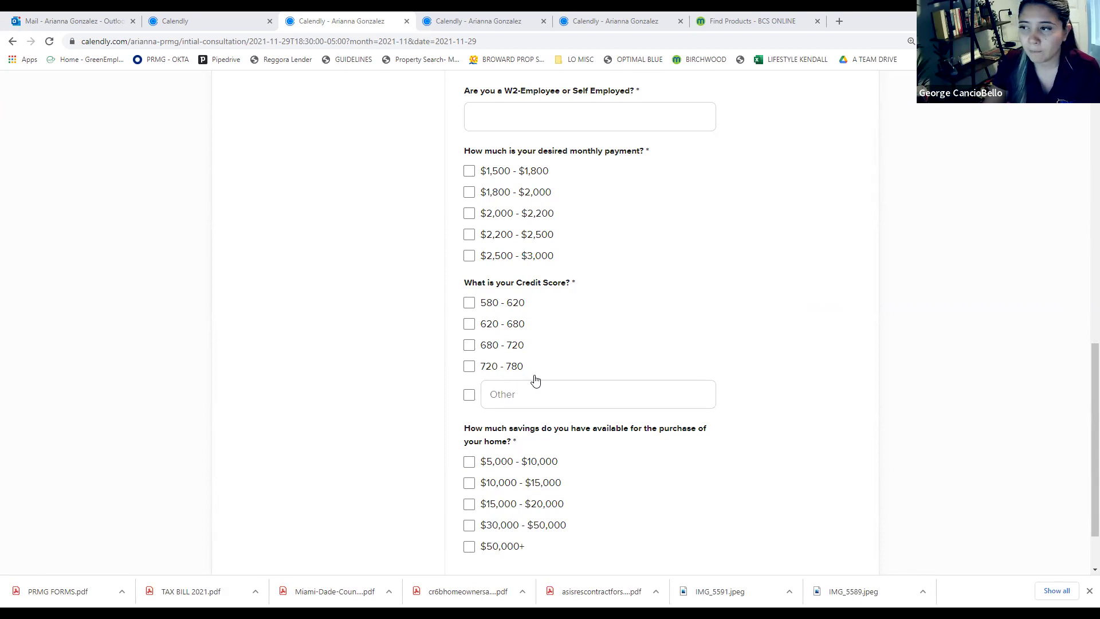
# Review the booking form from top down to Schedule Event, then switch to Outlook Mail
pyautogui.scroll(2, 358, 435)
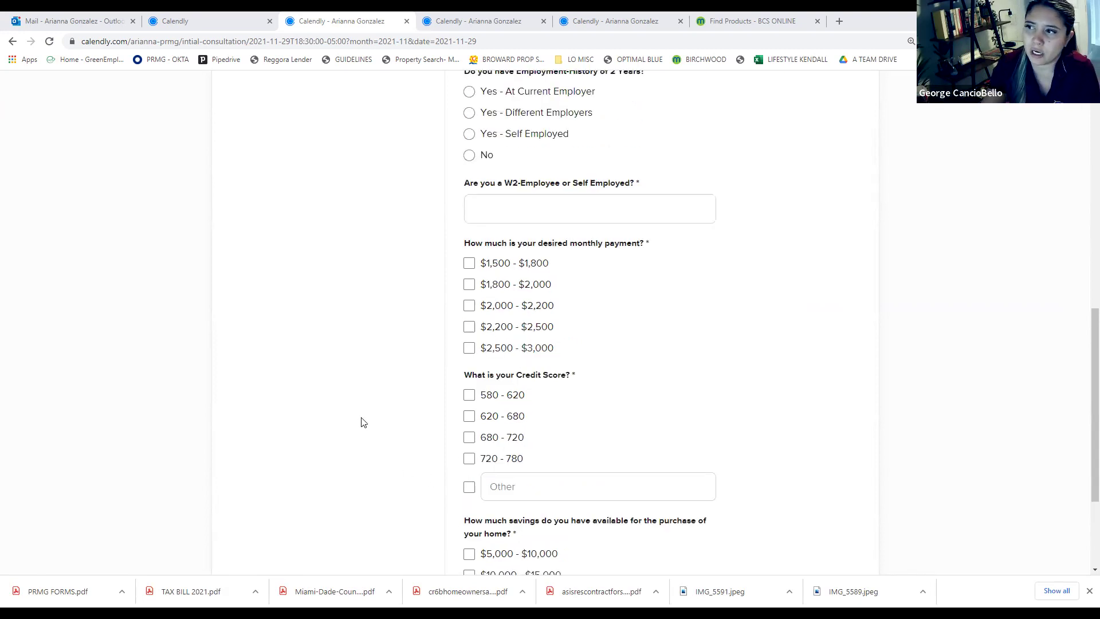
pyautogui.scroll(12, 339, 327)
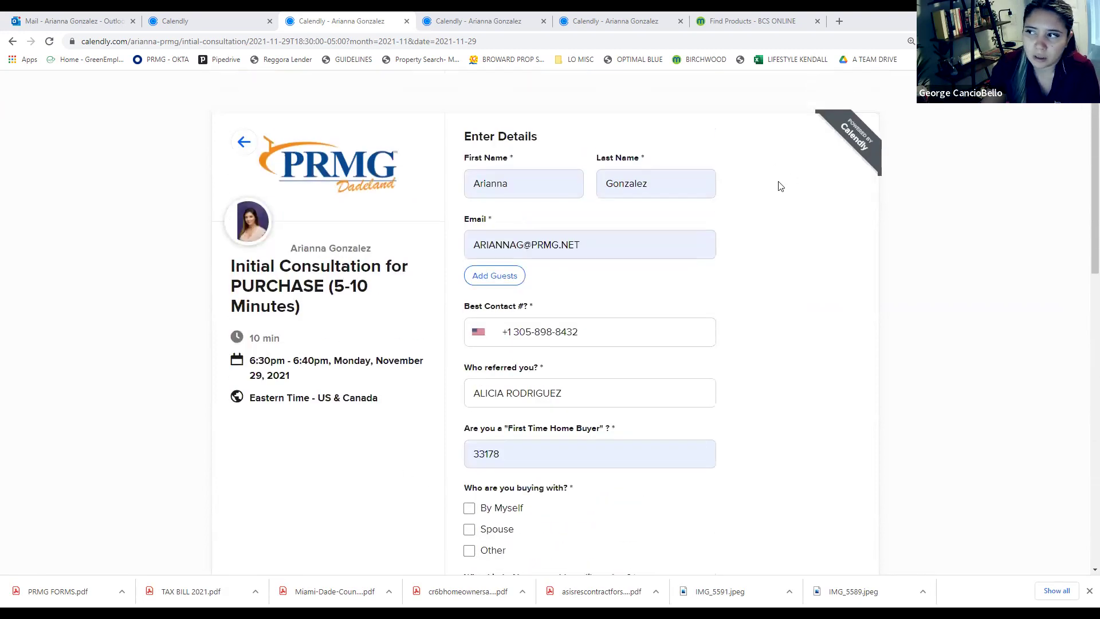
pyautogui.scroll(-4, 805, 348)
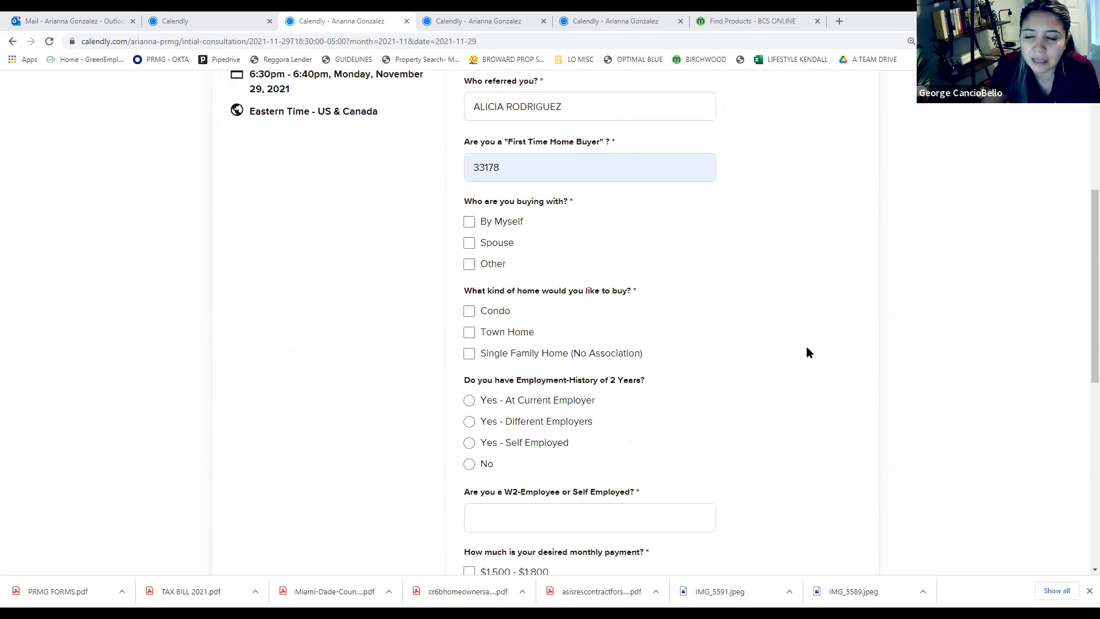
pyautogui.scroll(-3, 808, 351)
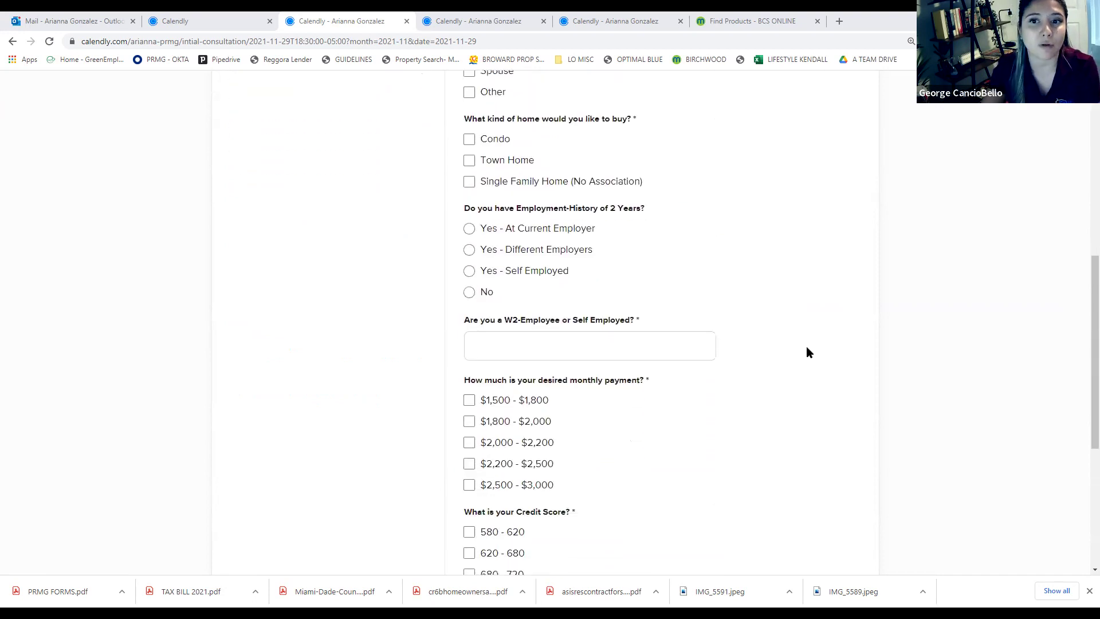
pyautogui.scroll(-1, 807, 352)
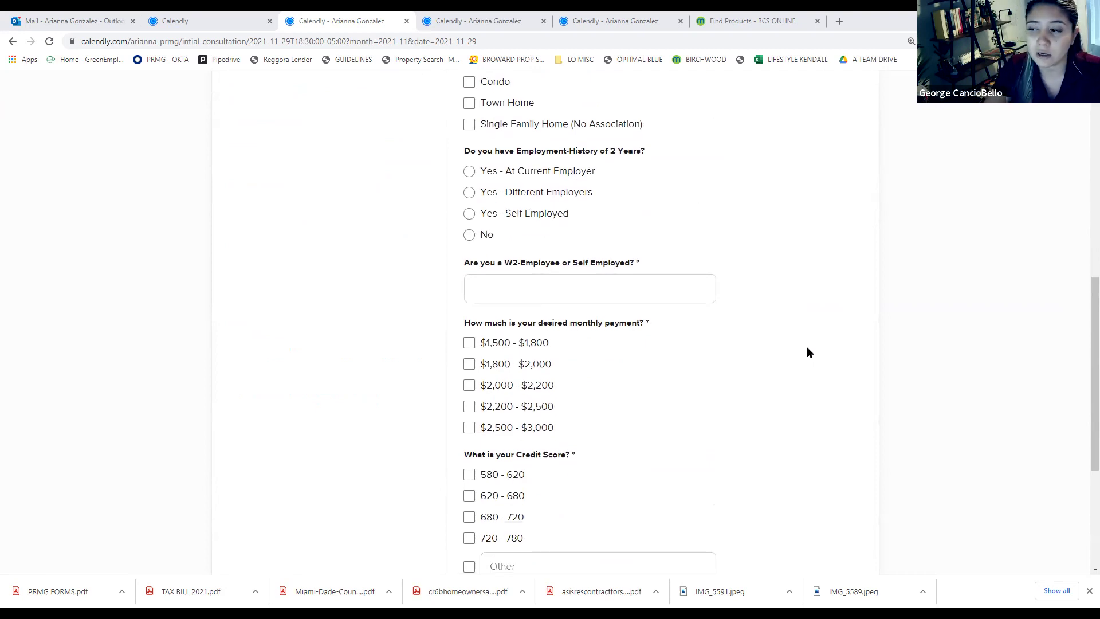
pyautogui.scroll(-4, 807, 347)
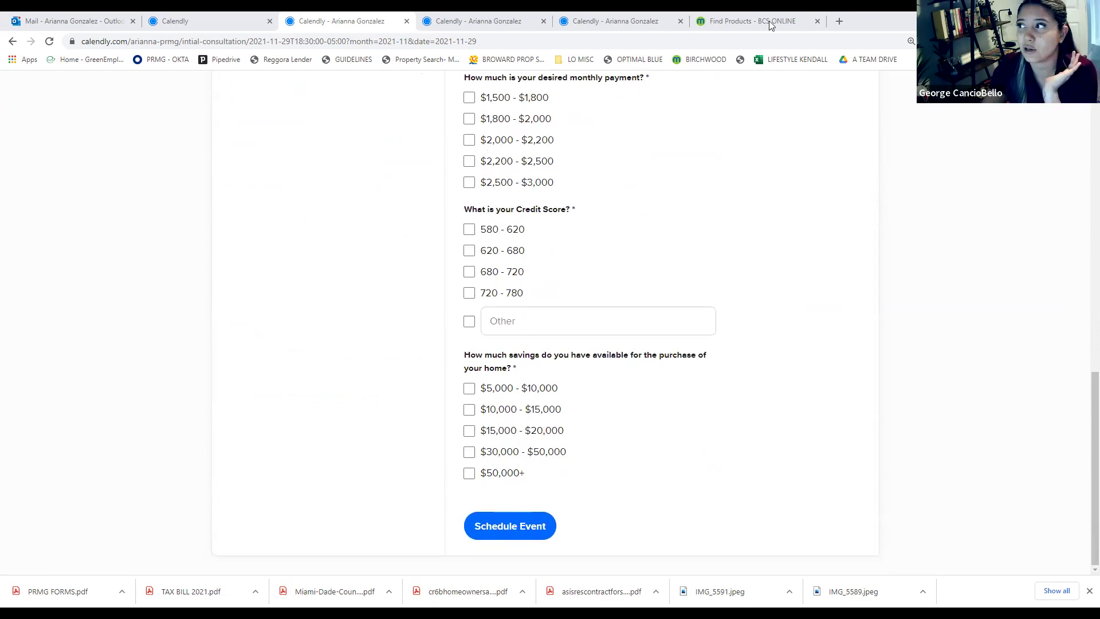
pyautogui.click(72, 21)
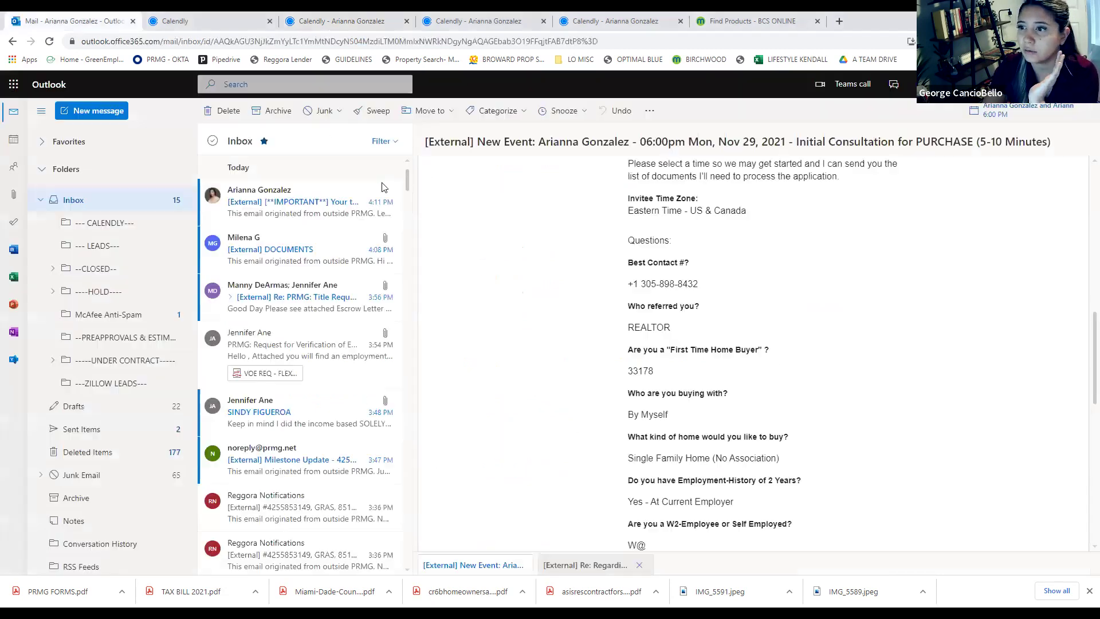
pyautogui.scroll(3, 734, 346)
pyautogui.scroll(5, 734, 347)
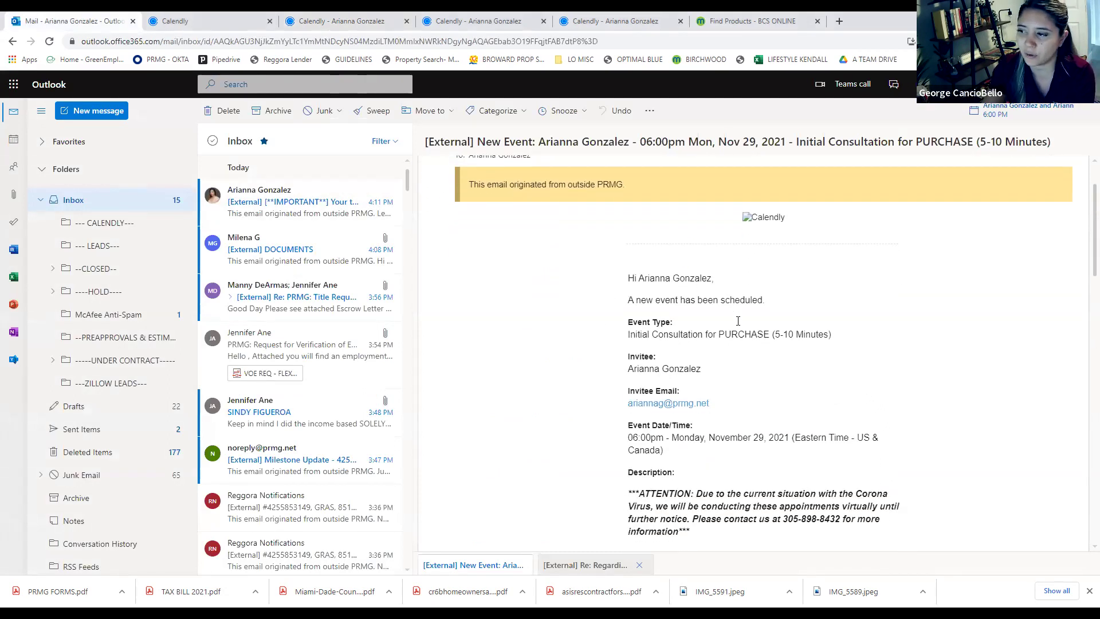
pyautogui.scroll(-2, 720, 293)
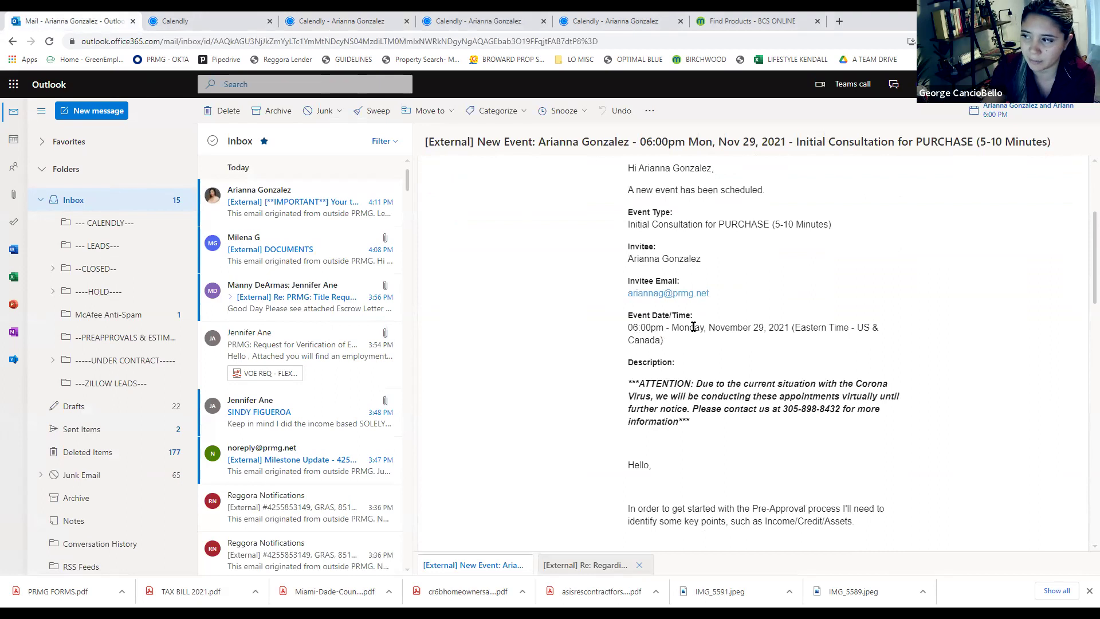
pyautogui.scroll(-10, 694, 327)
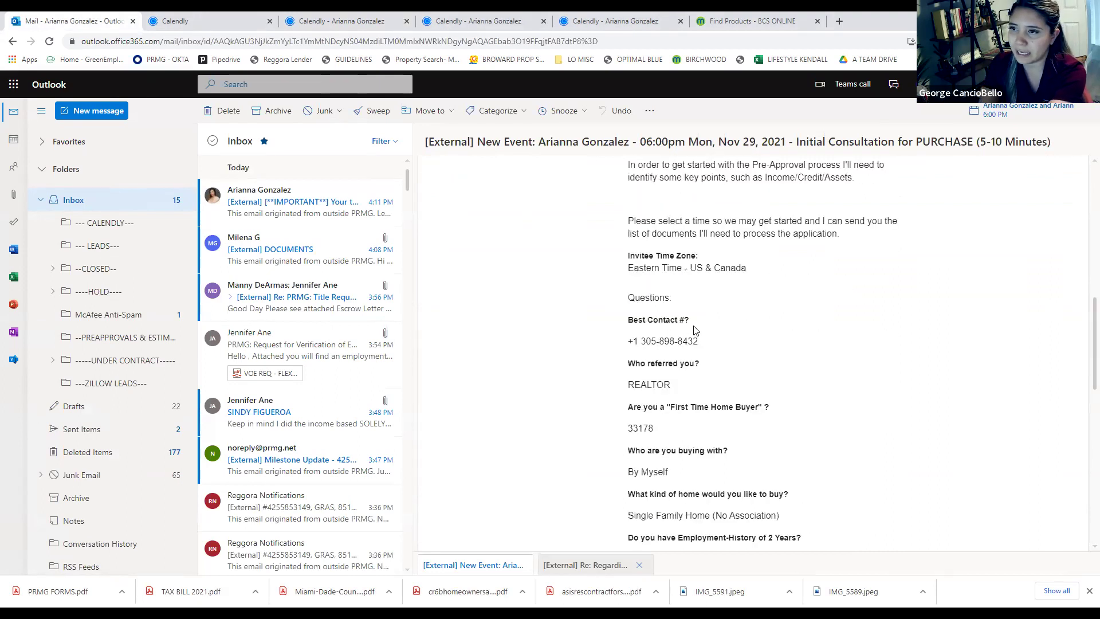